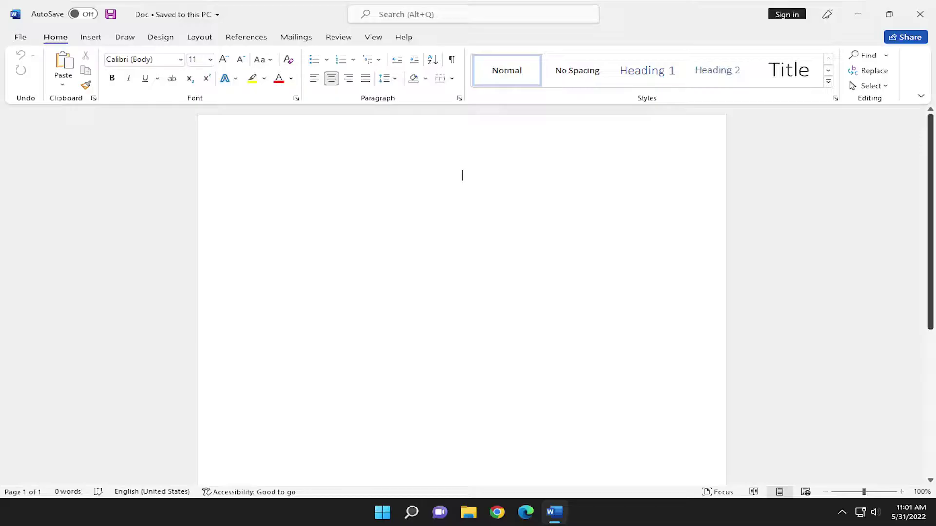
- Show the Print pane for the blank document in Backstage view
left_click(20, 37)
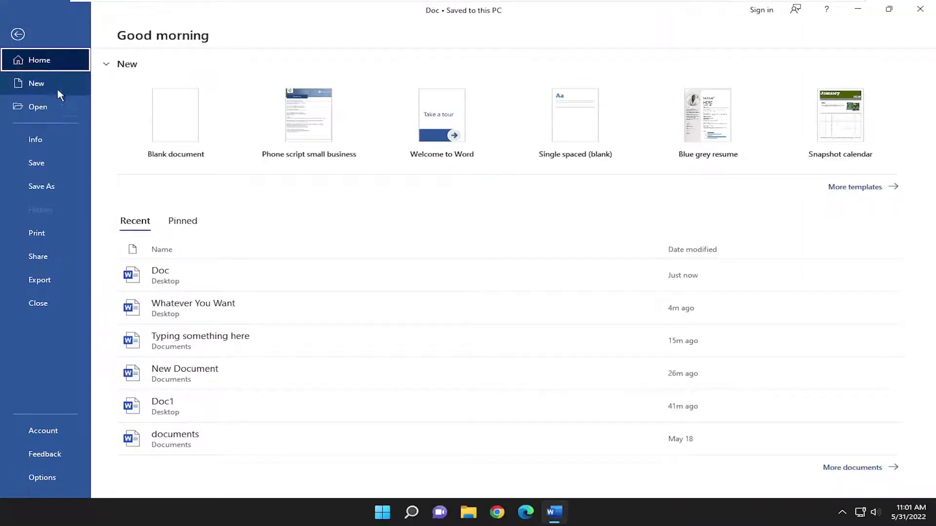
left_click(29, 234)
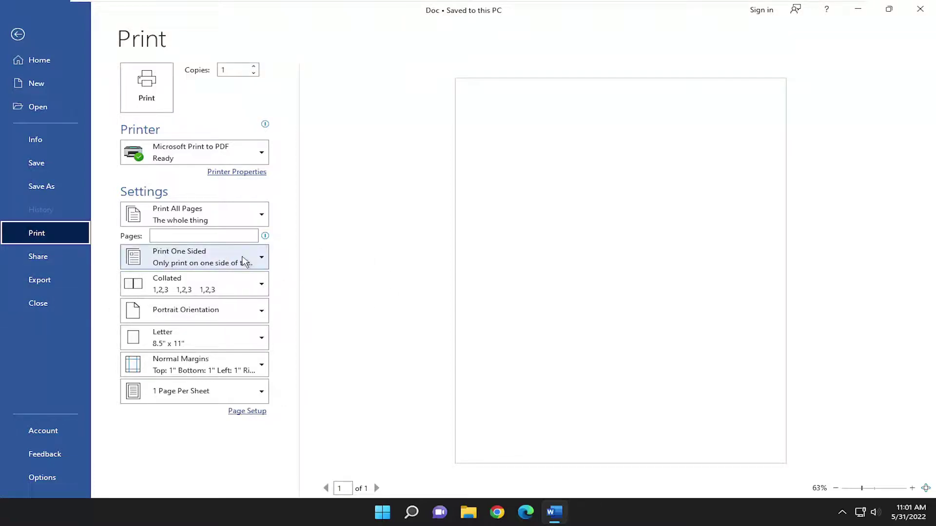
- Change Print One Sided to 'Manually Print on Both Sides' and return to the document
left_click(252, 260)
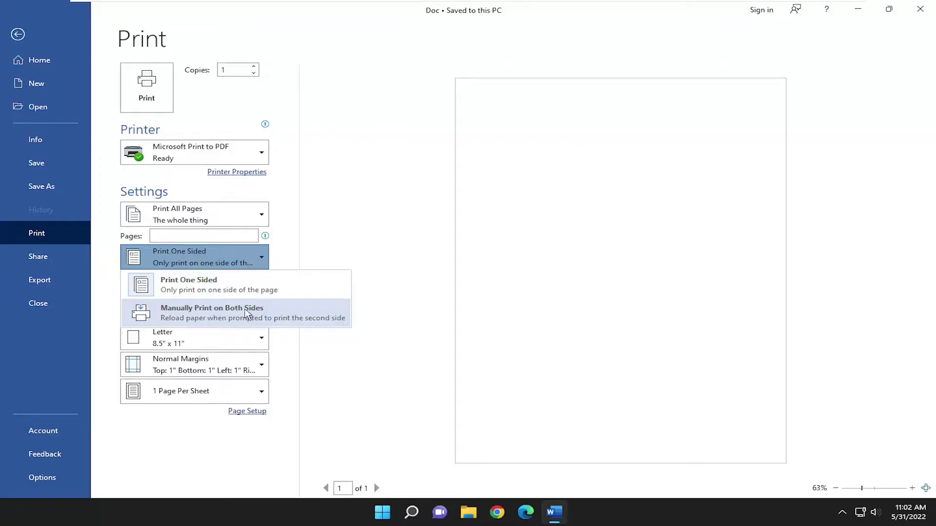
left_click(214, 315)
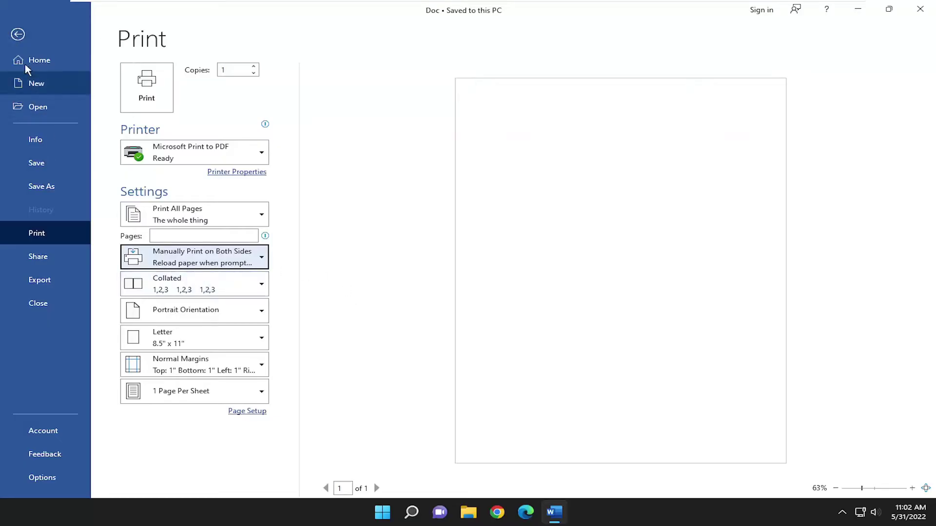
left_click(18, 35)
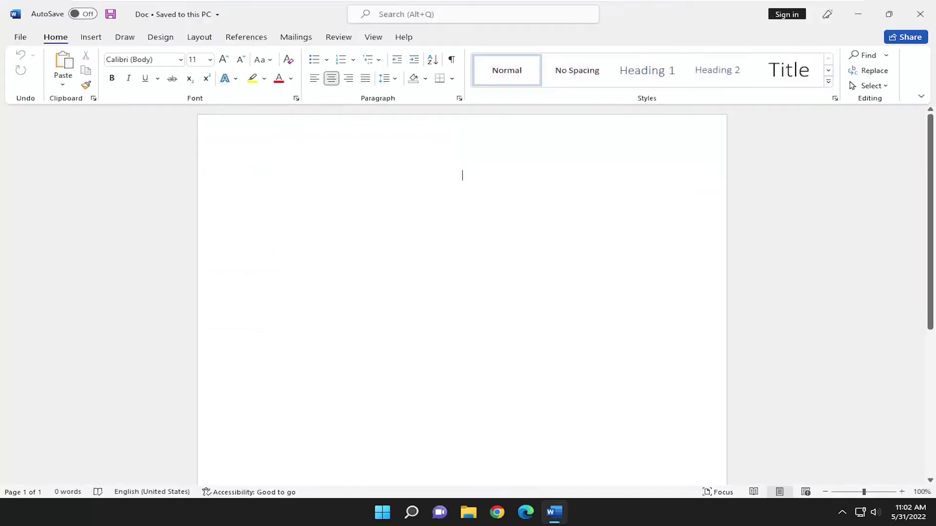